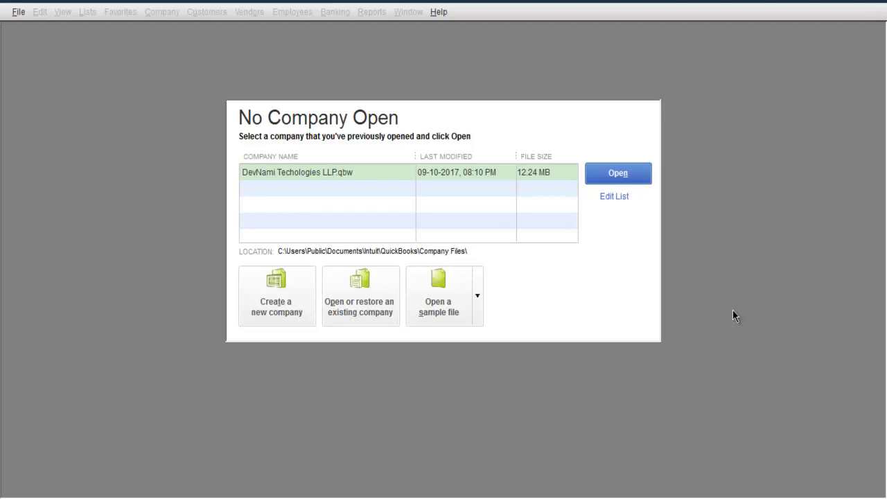
# Open the company file DevNami Techologies LLP.qbw from the No Company Open window
pyautogui.click(615, 174)
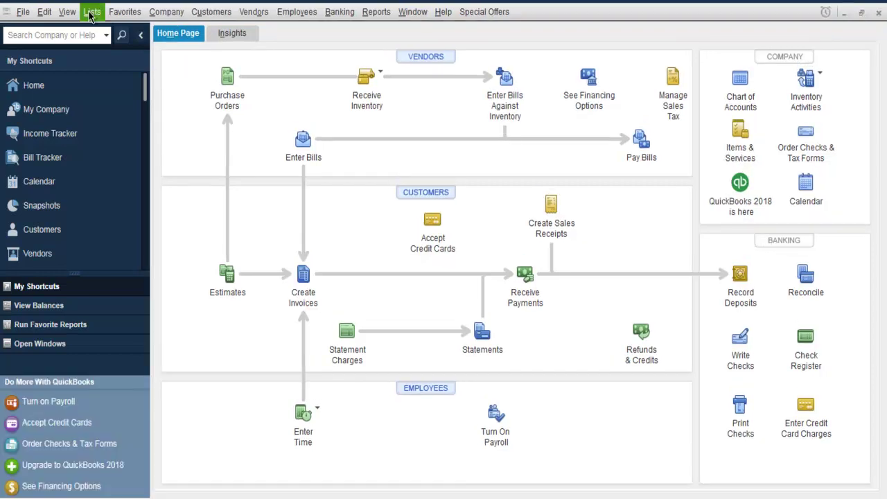
# Open the Customer Type List, review Referral, Retail and Wholesale, and show its menu
pyautogui.click(90, 14)
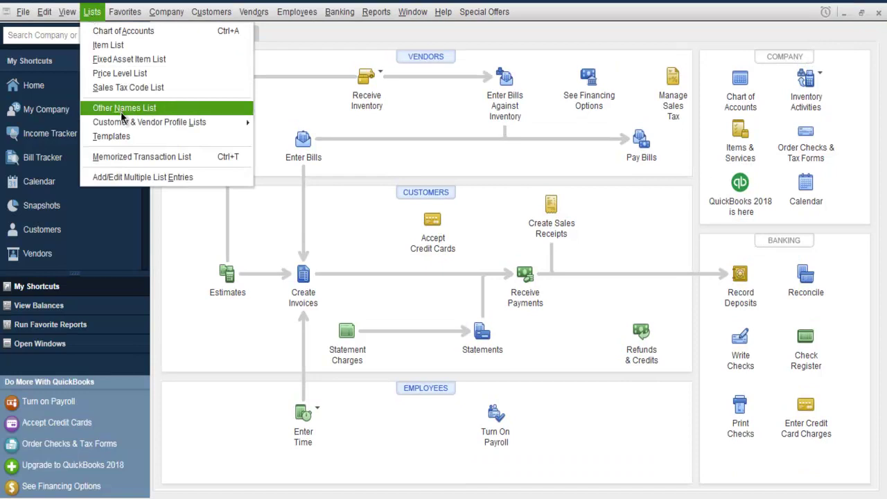
pyautogui.moveTo(123, 125)
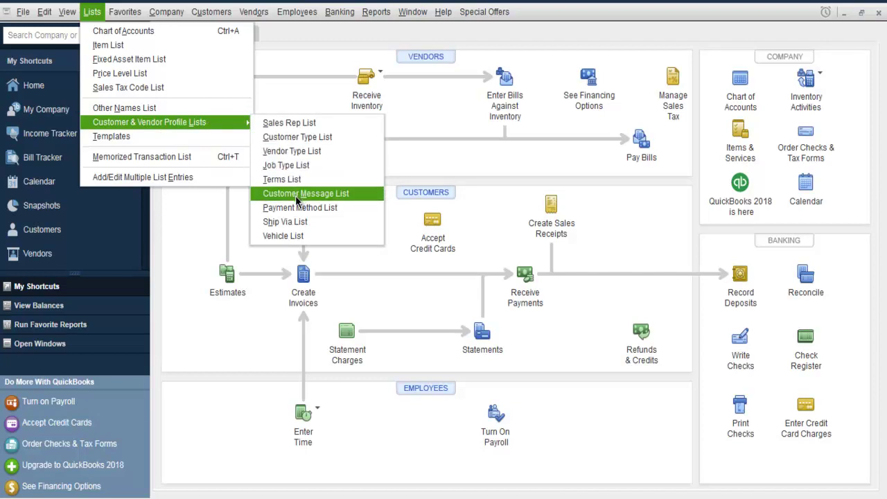
pyautogui.click(289, 139)
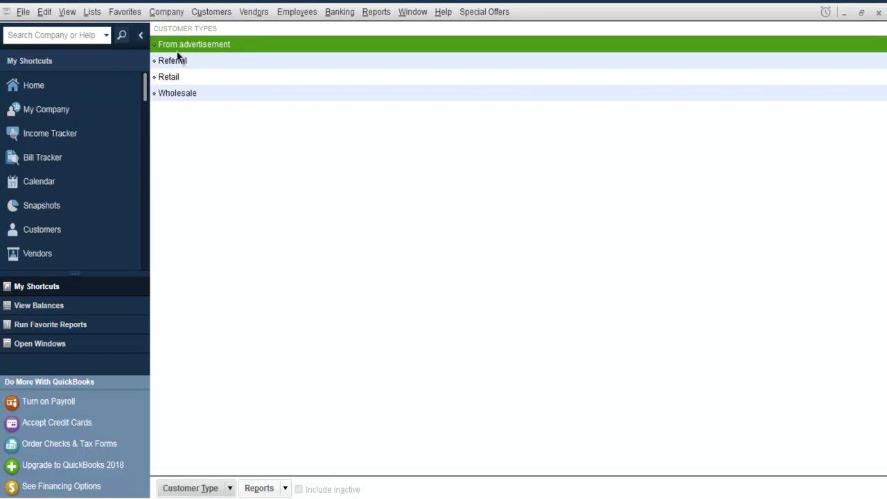
pyautogui.click(192, 61)
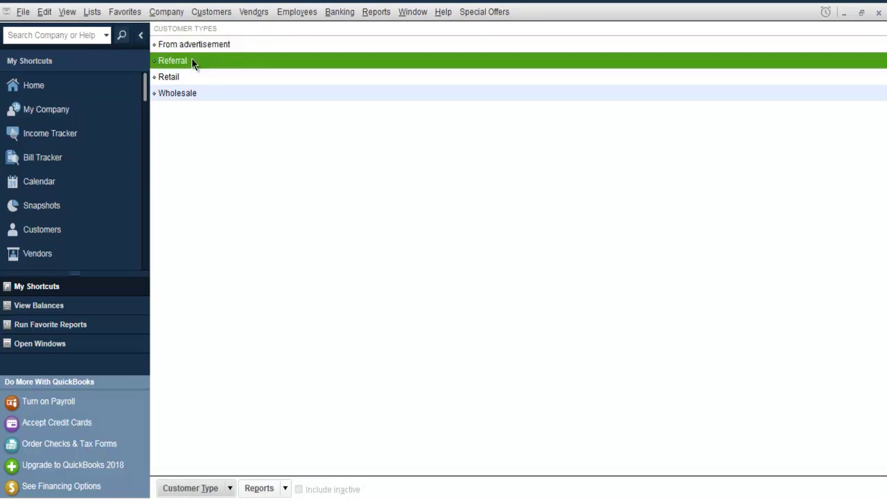
pyautogui.click(192, 75)
pyautogui.click(203, 93)
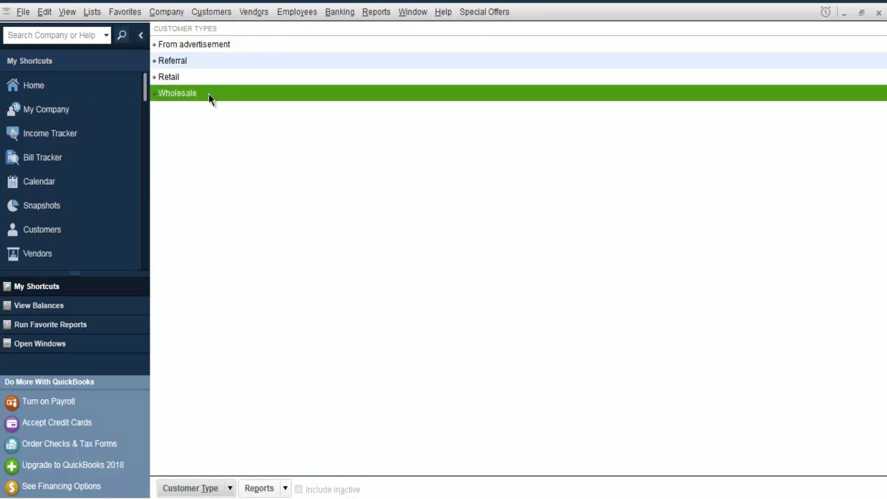
pyautogui.click(230, 487)
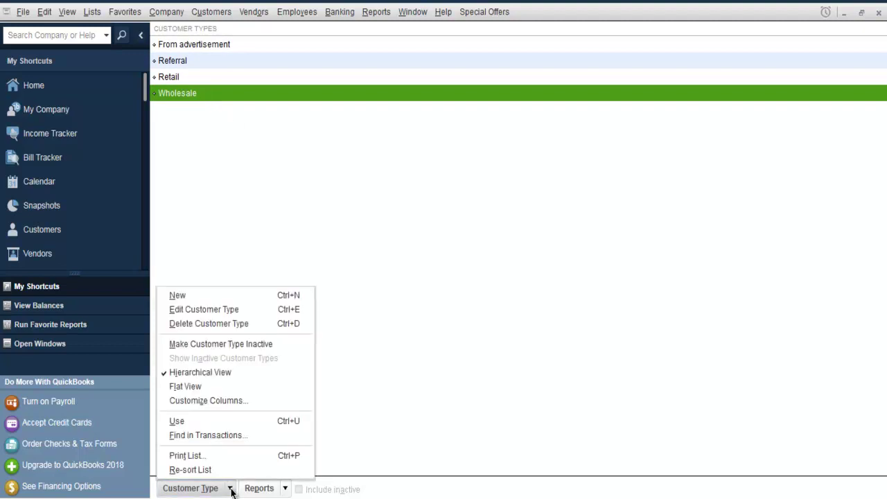
# Create a new customer type named 'Internet'
pyautogui.click(202, 295)
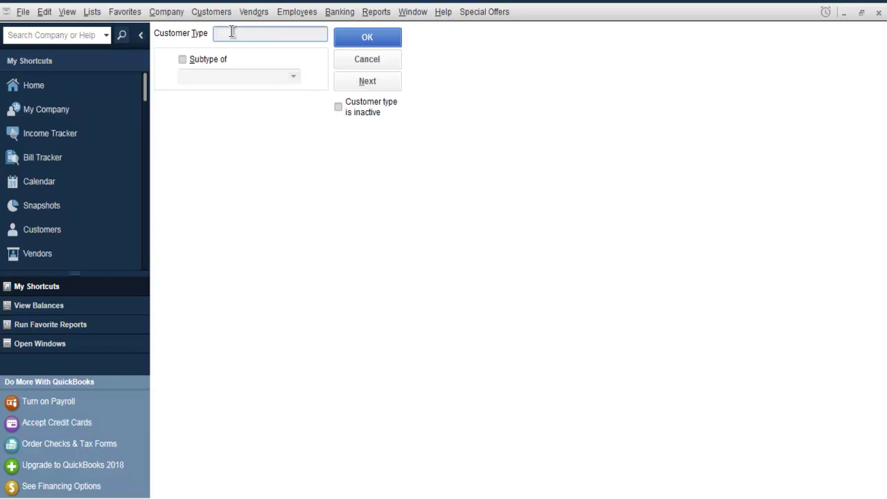
pyautogui.write('Internet')
pyautogui.click(367, 38)
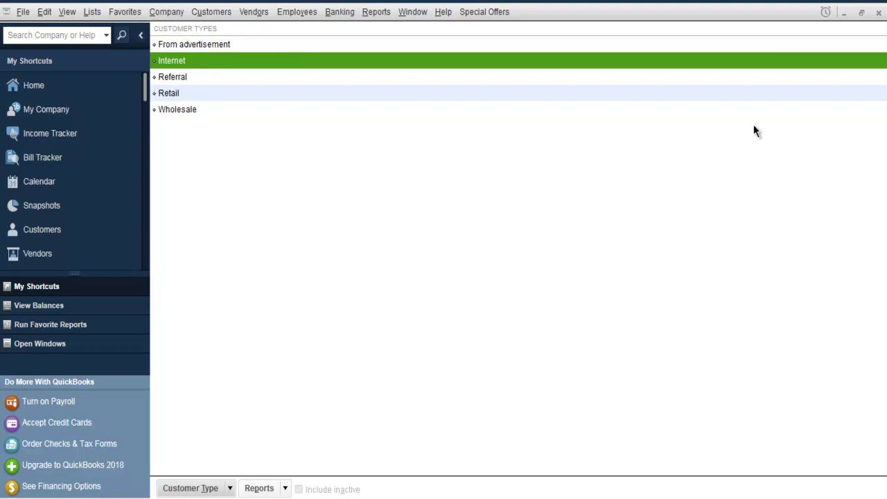
# Close the Customer Type List and open the Customer Message List
pyautogui.click(879, 15)
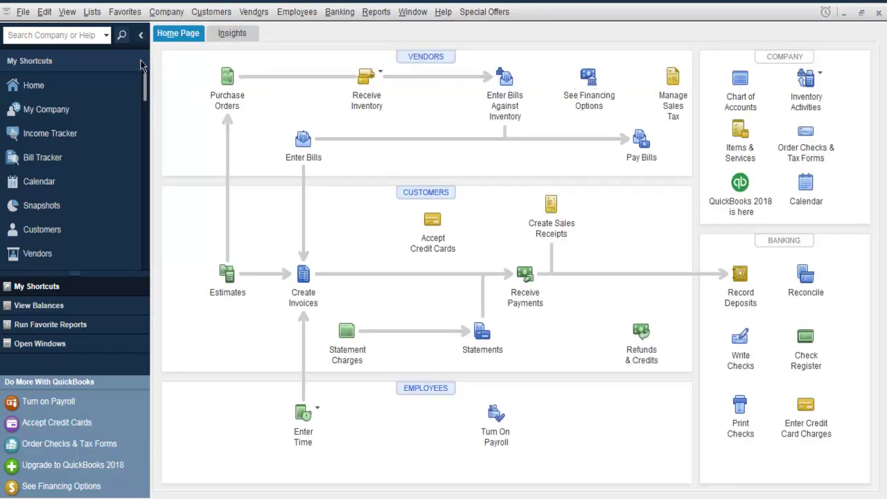
pyautogui.click(97, 13)
pyautogui.moveTo(121, 128)
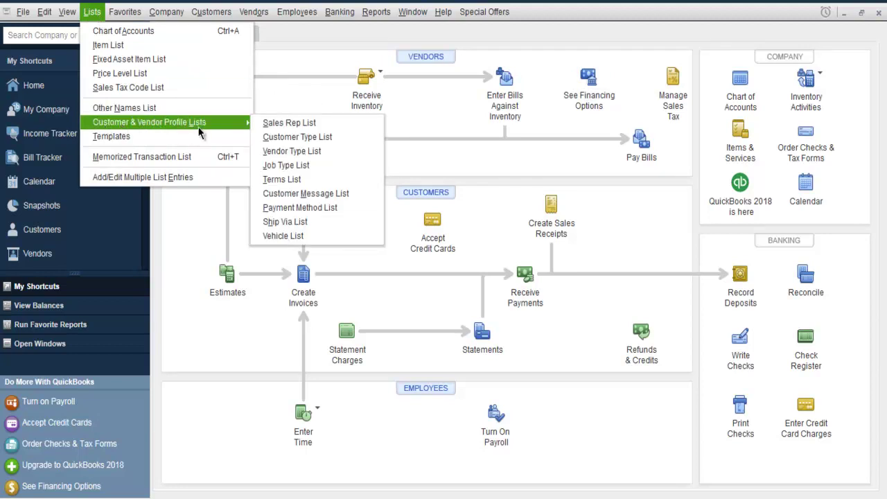
pyautogui.click(294, 199)
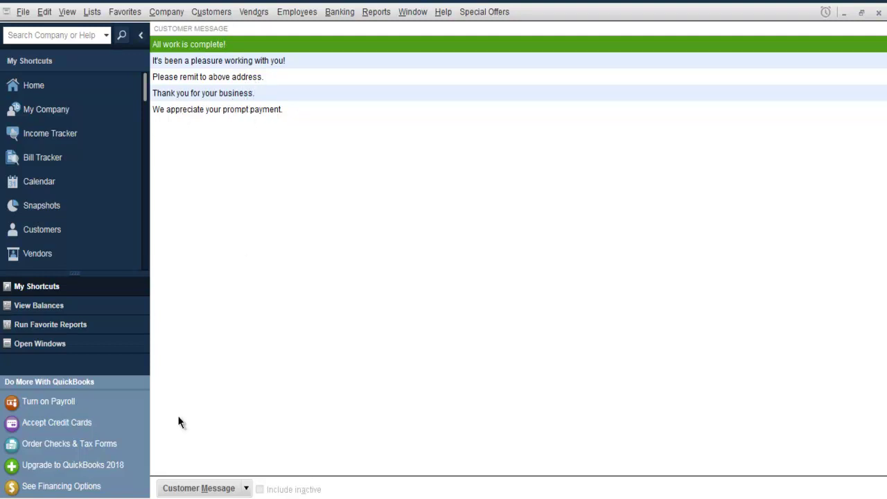
# Start a new customer message: 'We provide consultancy in finance & data services.'
pyautogui.click(246, 488)
pyautogui.click(197, 353)
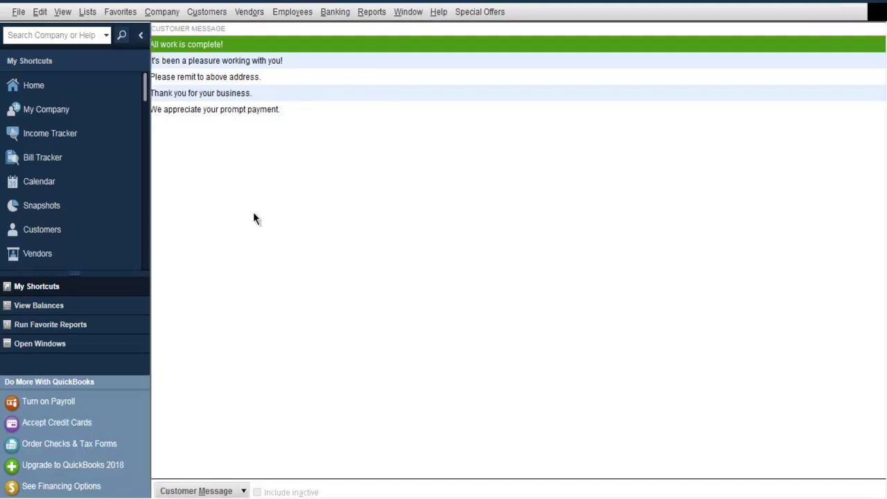
pyautogui.write('We provde')
pyautogui.press('BackSpace')
pyautogui.press('BackSpace')
pyautogui.write('ide consultancy in finance ')
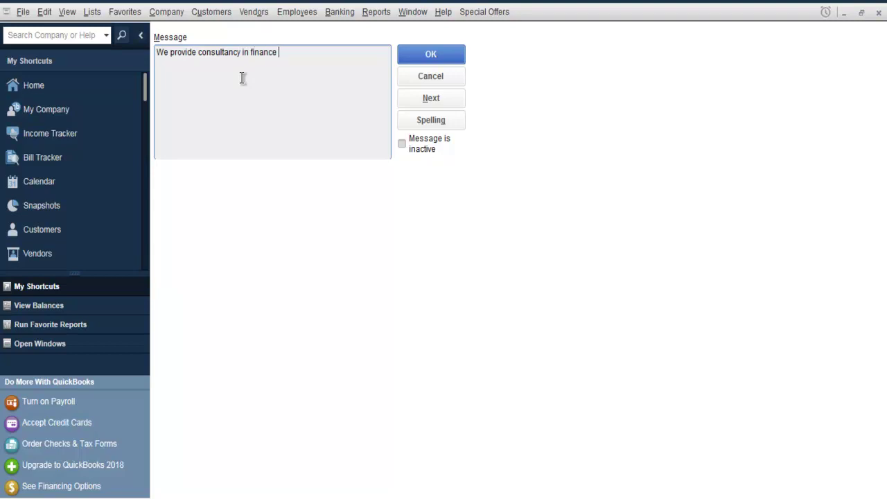
pyautogui.write('& data services.')
# Spell-check to replace 'consultancy' with 'consulting', save the message, and close the list
pyautogui.click(412, 117)
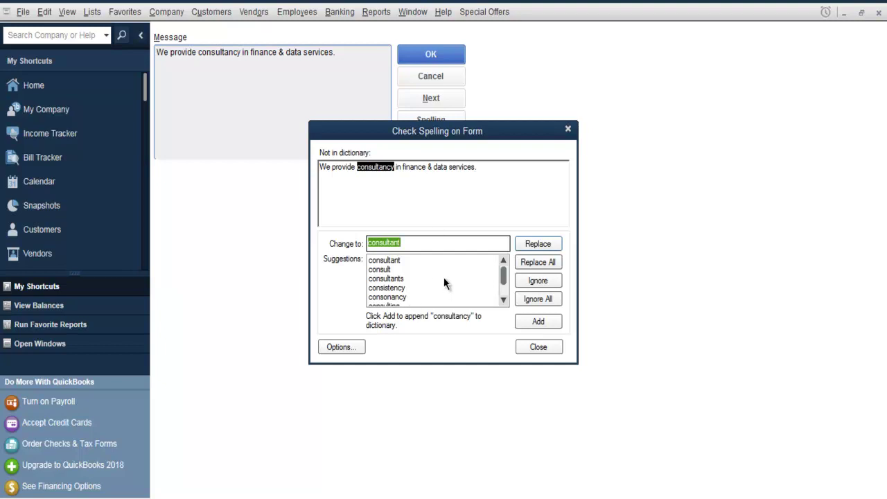
pyautogui.moveTo(503, 276); pyautogui.dragTo(504, 279)
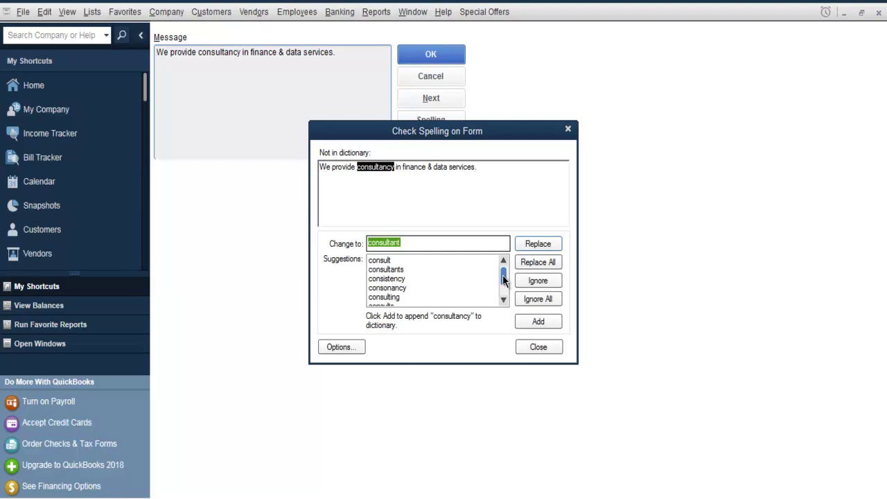
pyautogui.moveTo(503, 276); pyautogui.dragTo(504, 281)
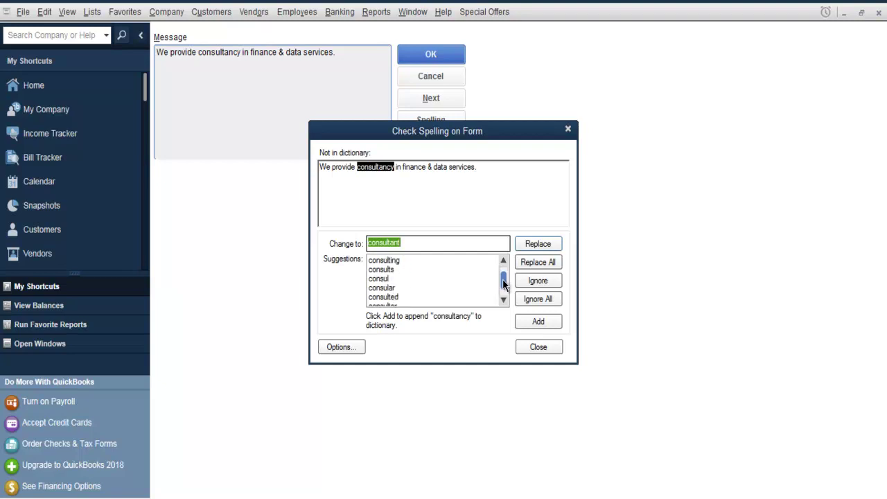
pyautogui.click(394, 261)
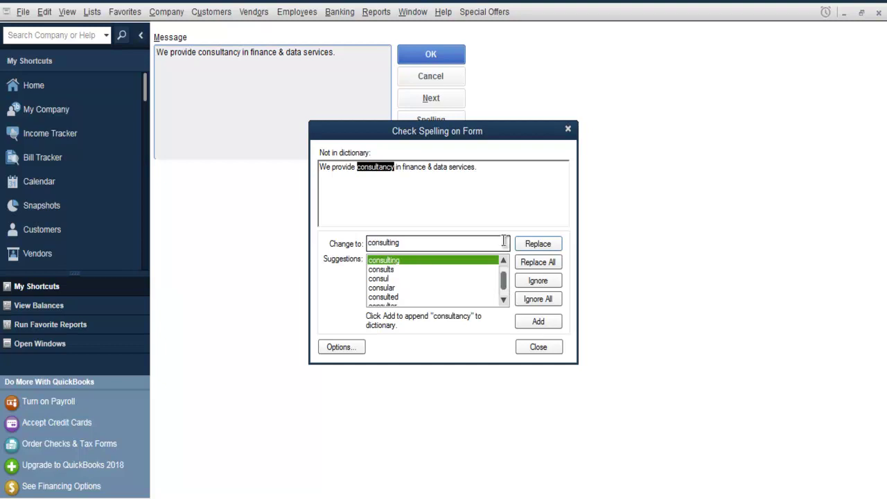
pyautogui.click(535, 244)
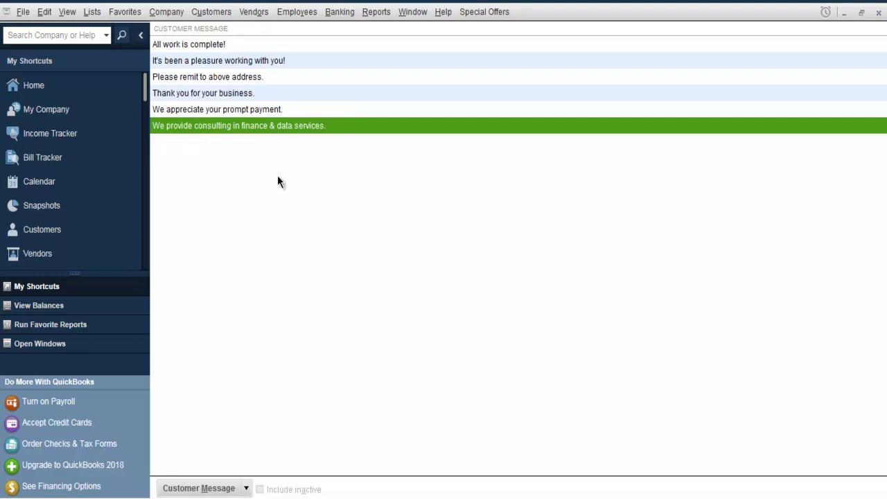
pyautogui.click(878, 13)
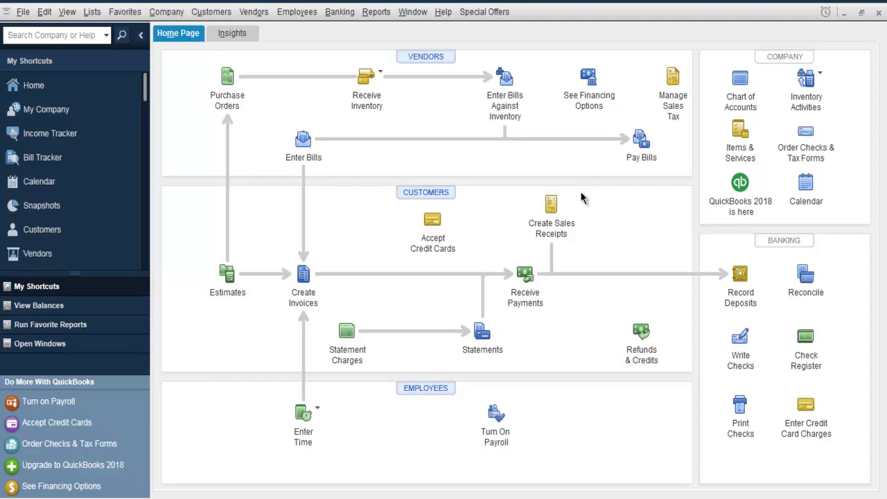
# Open the Payment Method List of nine methods, Cash through E-Check, and its menu
pyautogui.click(92, 12)
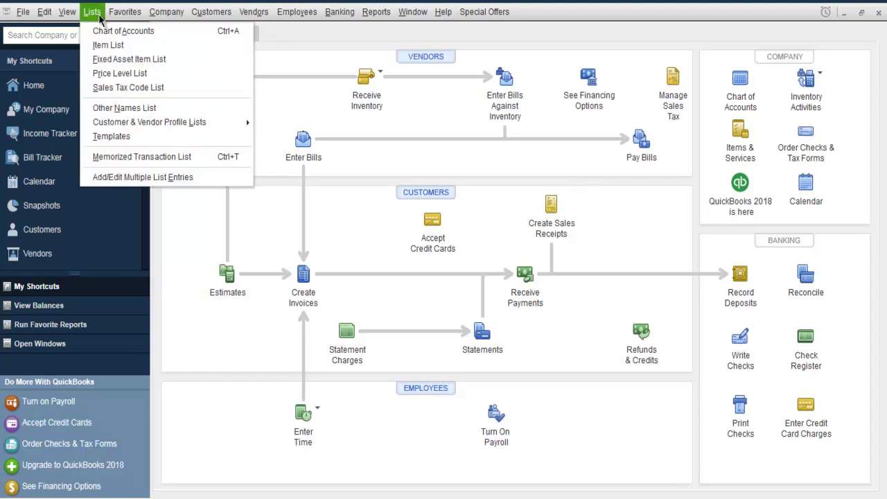
pyautogui.moveTo(124, 126)
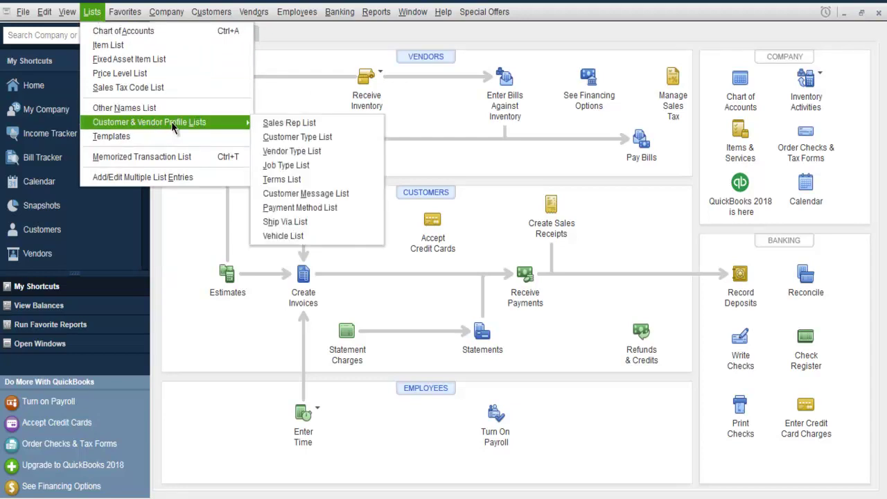
pyautogui.click(289, 208)
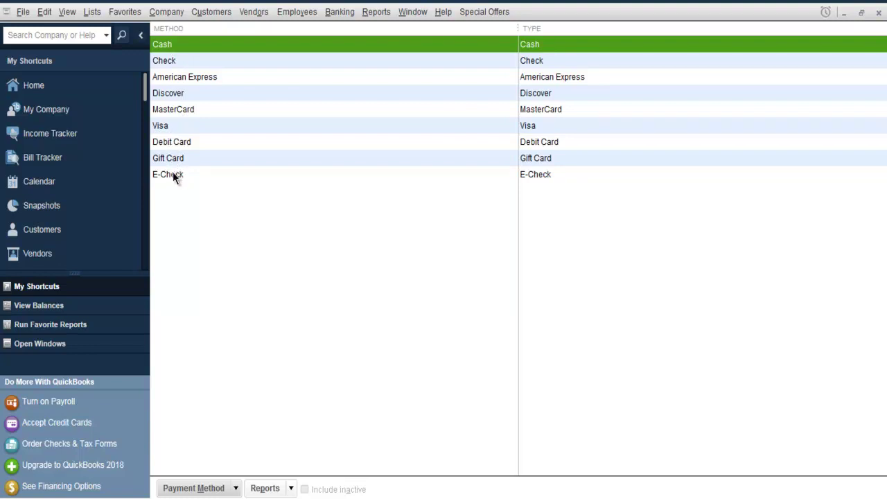
pyautogui.click(235, 488)
# Create the payment method 'UPI' with payment type Other
pyautogui.click(239, 338)
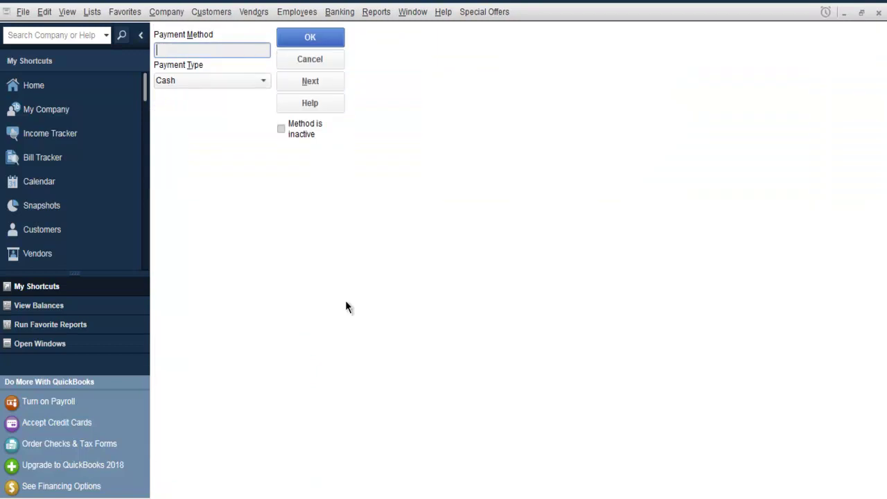
pyautogui.write('UPI')
pyautogui.click(206, 82)
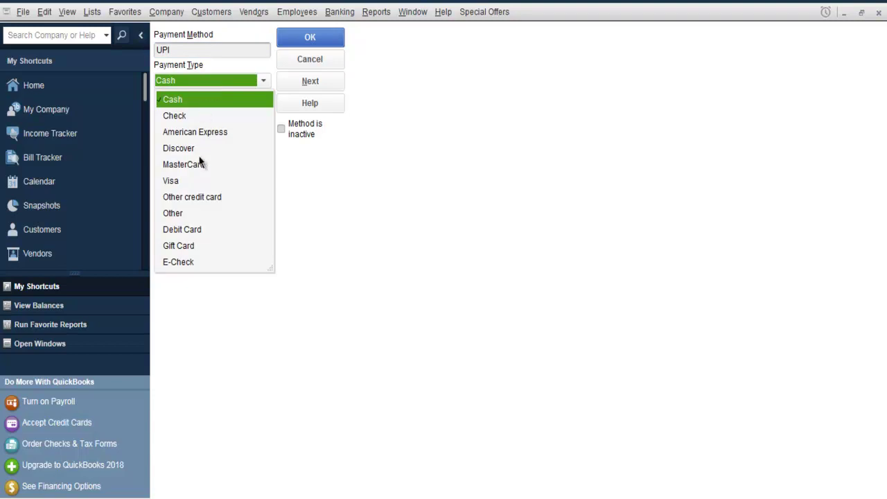
pyautogui.click(471, 149)
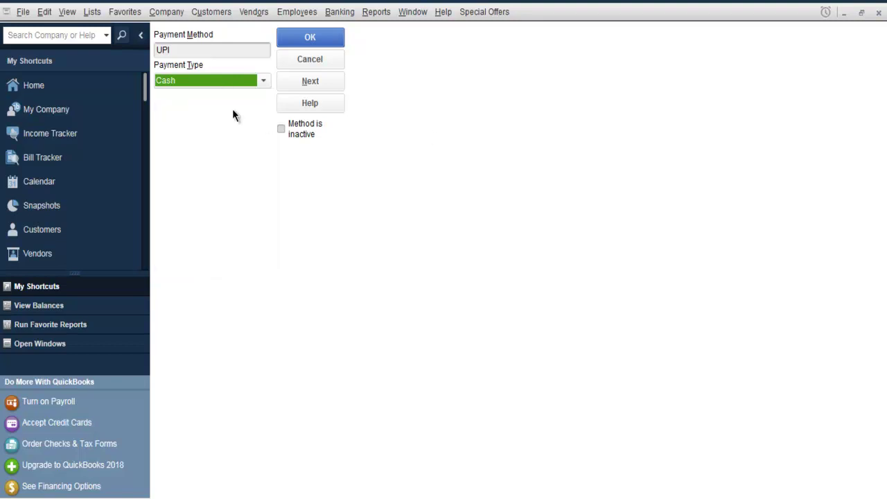
pyautogui.click(195, 80)
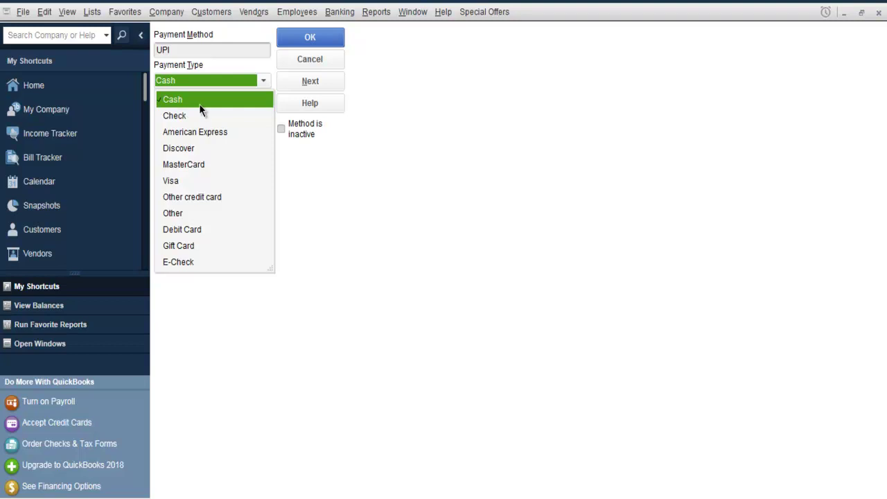
pyautogui.click(176, 215)
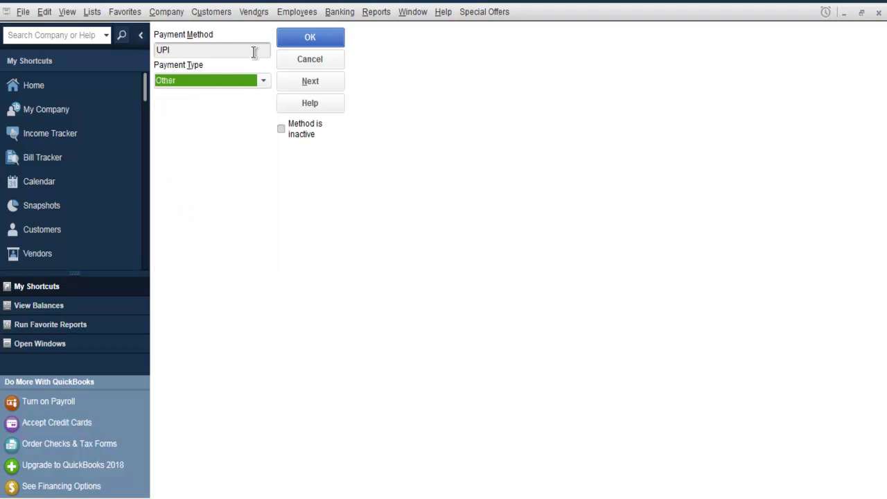
pyautogui.click(292, 37)
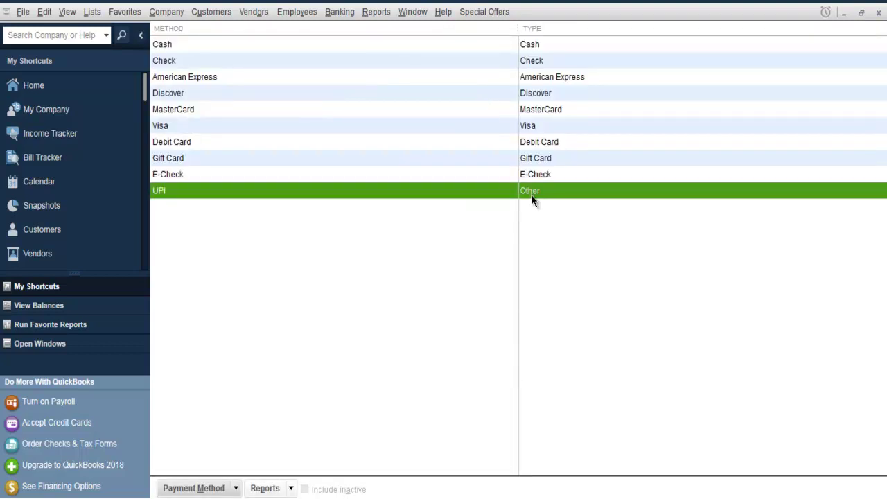
# Create the payment method 'PayPal' of type Other, then close the Payment Method List
pyautogui.click(228, 485)
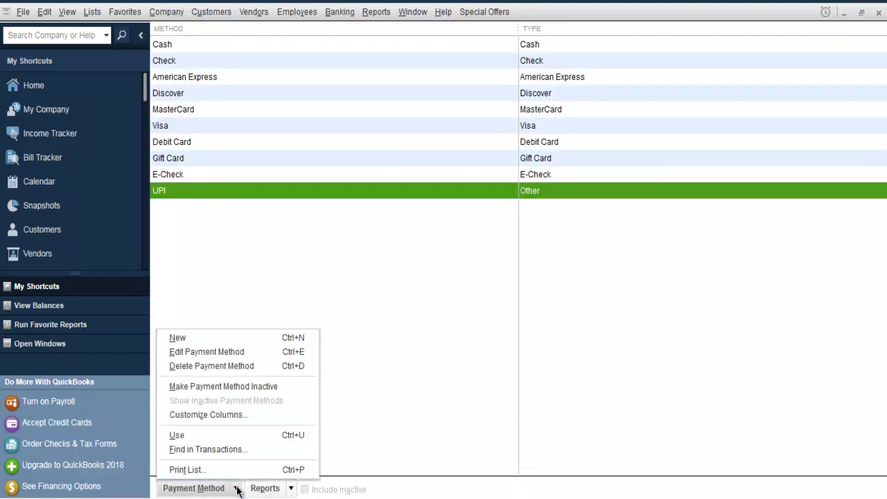
pyautogui.click(200, 340)
pyautogui.write('Paypal')
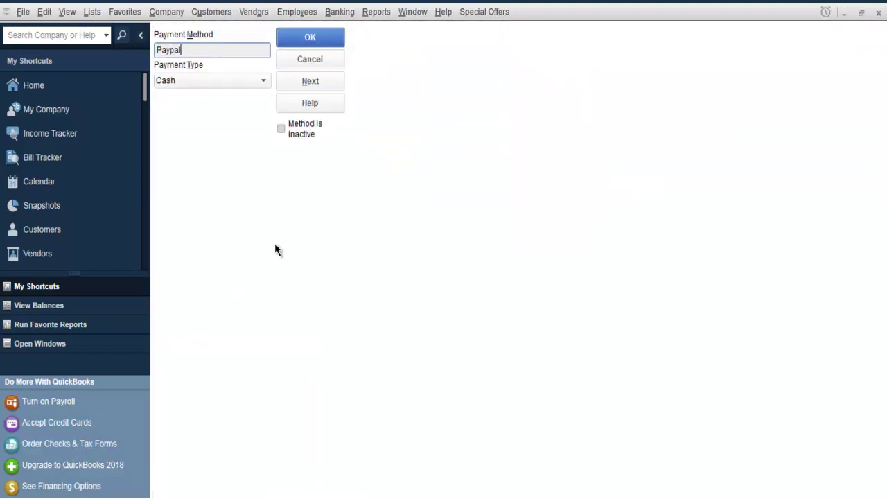
pyautogui.press('BackSpace')
pyautogui.press('BackSpace')
pyautogui.press('BackSpace')
pyautogui.write('Pal')
pyautogui.click(187, 80)
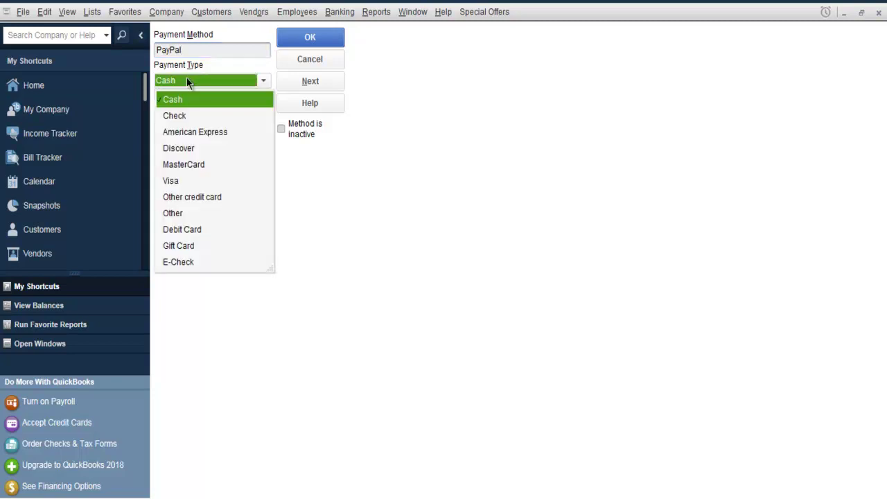
pyautogui.click(173, 212)
pyautogui.click(311, 38)
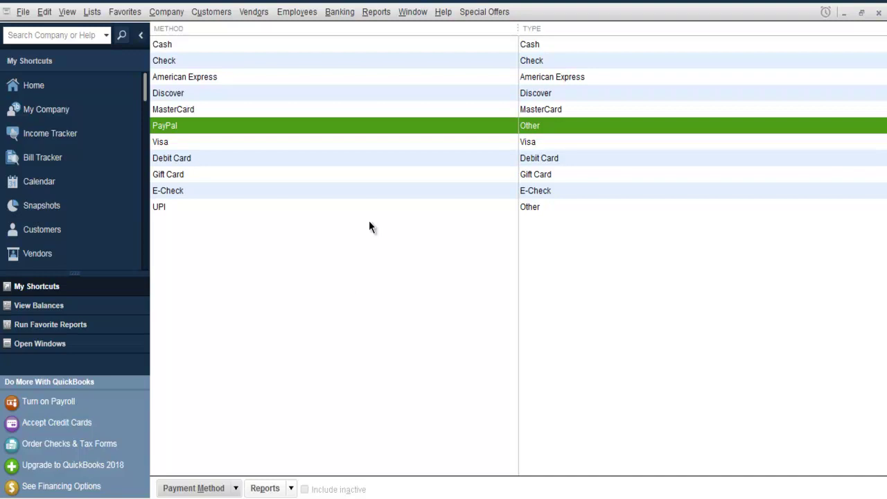
pyautogui.click(878, 13)
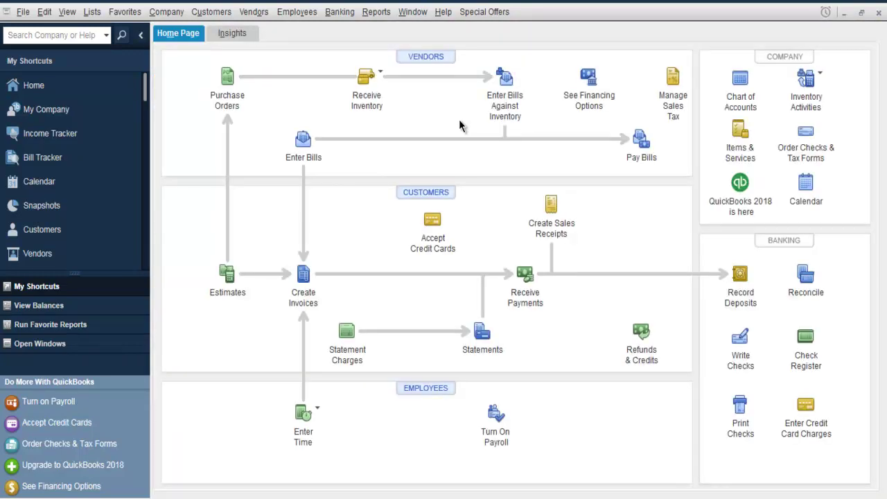
# Open the Terms List of seven terms, 1% 10 Net 30 through Net 60, and its menu
pyautogui.click(92, 12)
pyautogui.moveTo(116, 125)
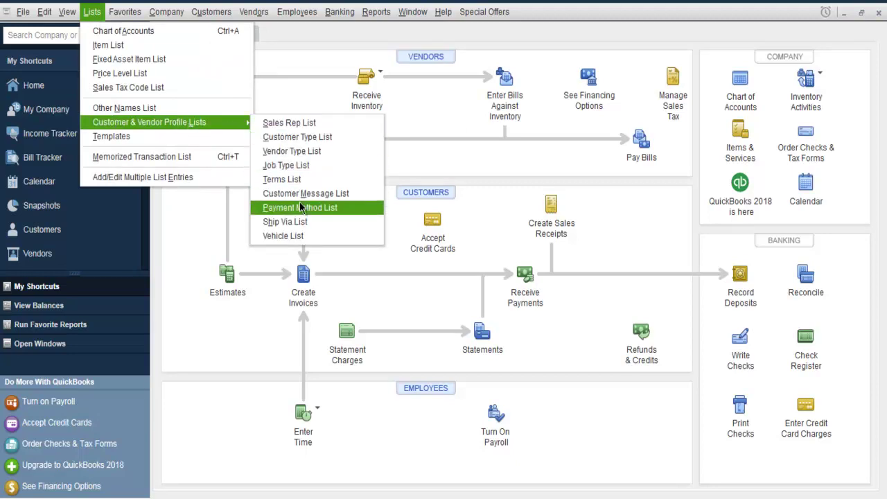
pyautogui.click(288, 180)
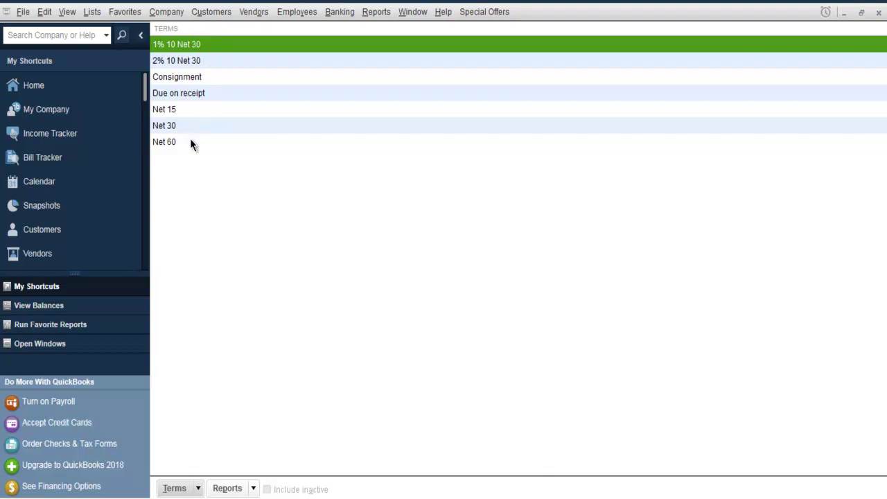
pyautogui.click(199, 490)
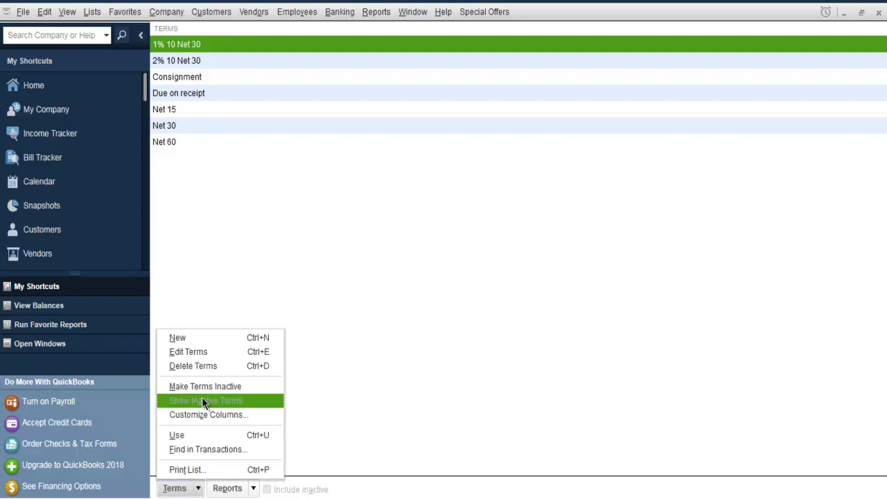
# Create a standard term 'Net 45' due in 45 days, then close the Terms list
pyautogui.click(189, 341)
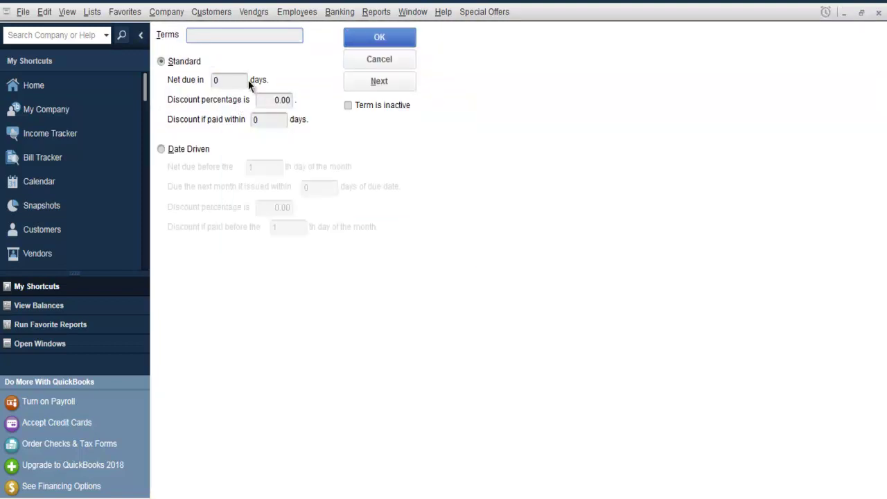
pyautogui.write('Net 45')
pyautogui.click(239, 81)
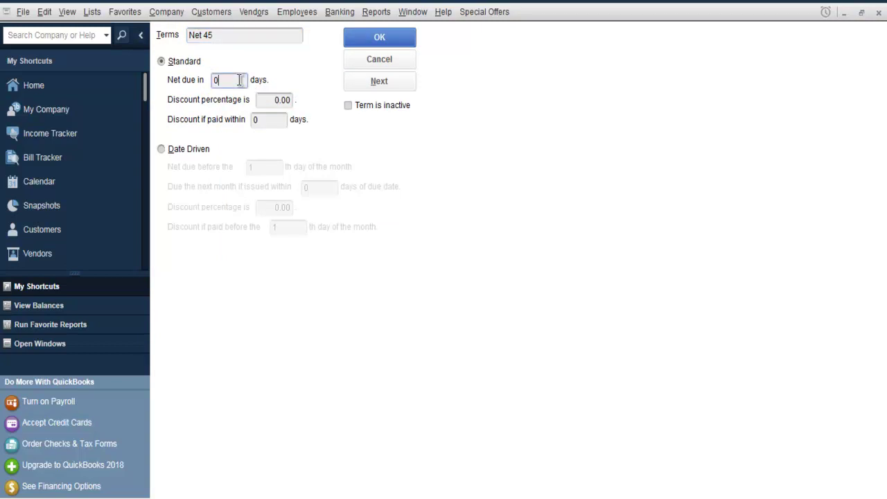
pyautogui.write('3')
pyautogui.press('BackSpace')
pyautogui.write('45')
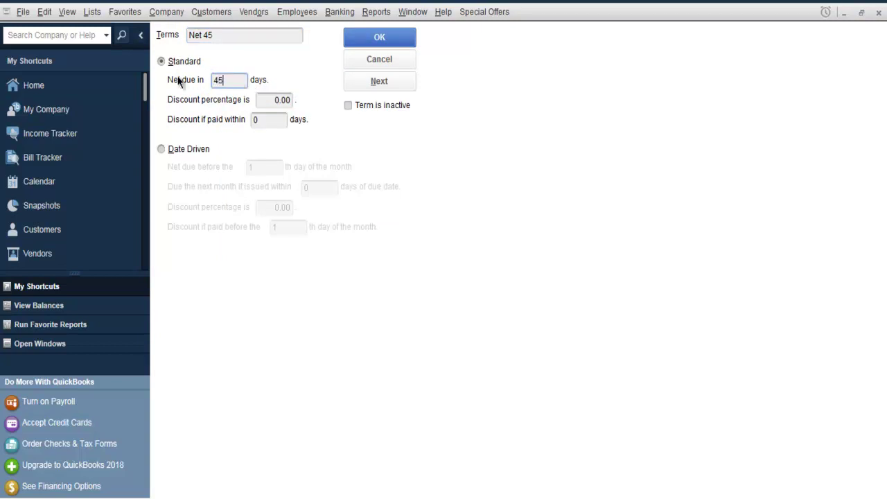
pyautogui.click(361, 40)
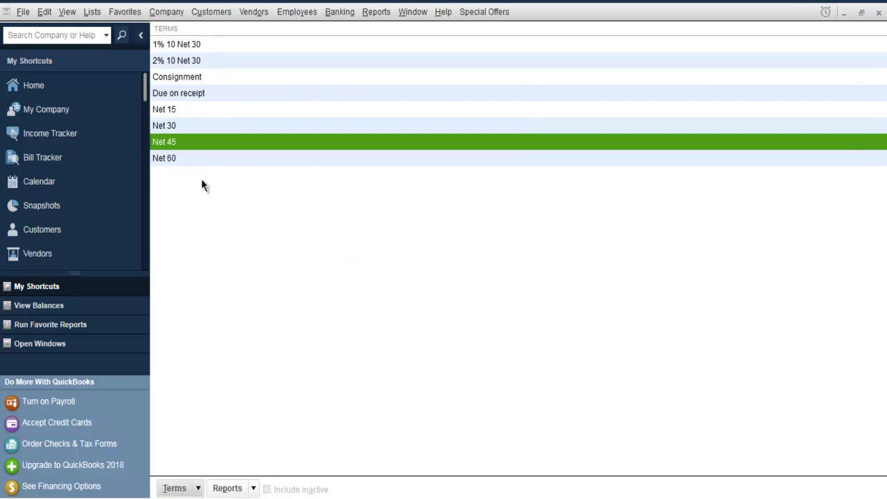
pyautogui.click(878, 25)
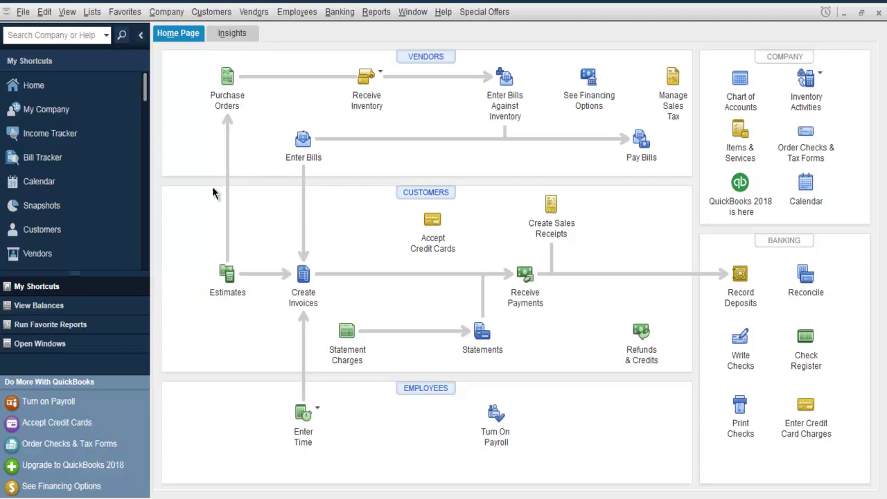